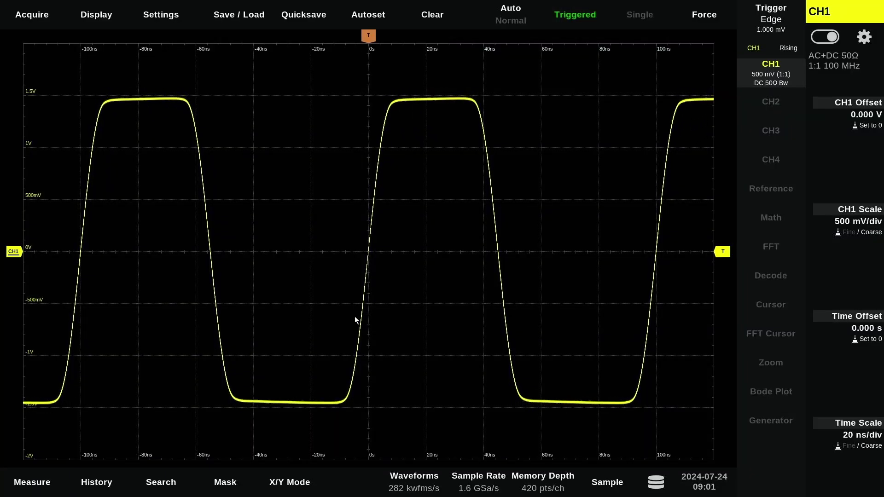
Add Trise, Tfall, +Duty and -Duty measurements for CH1
left_click(40, 491)
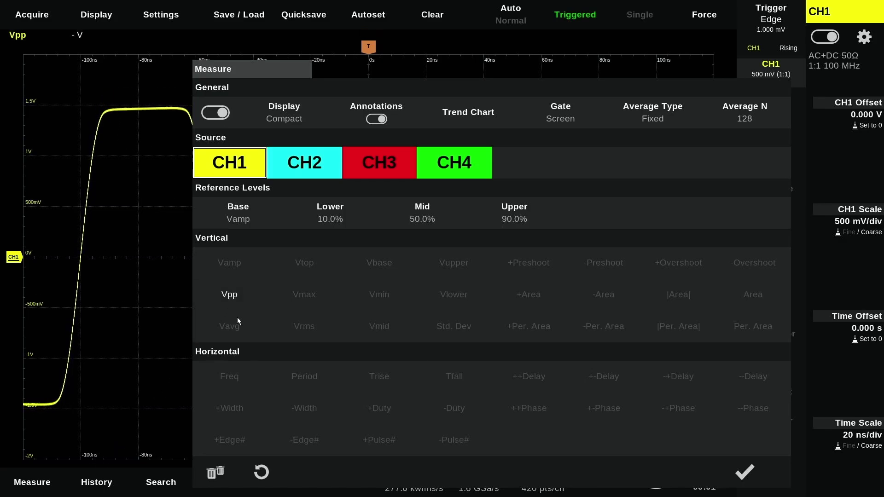
left_click(385, 409)
left_click(458, 410)
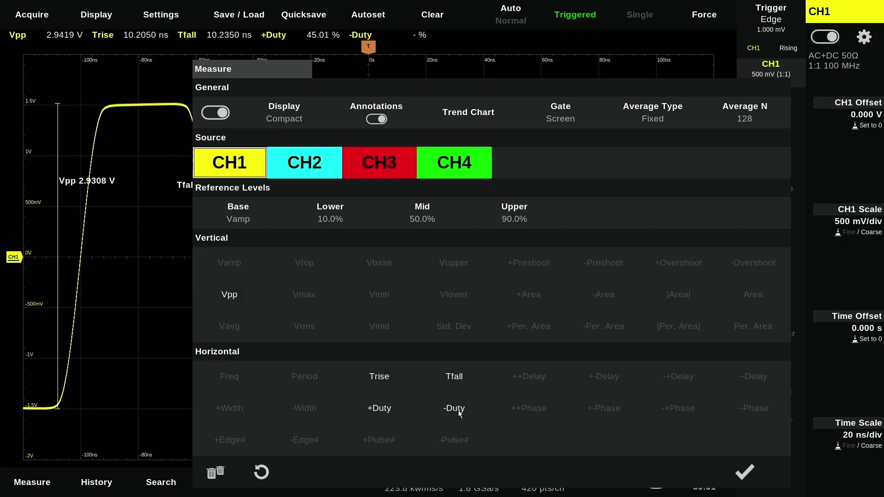
left_click(773, 486)
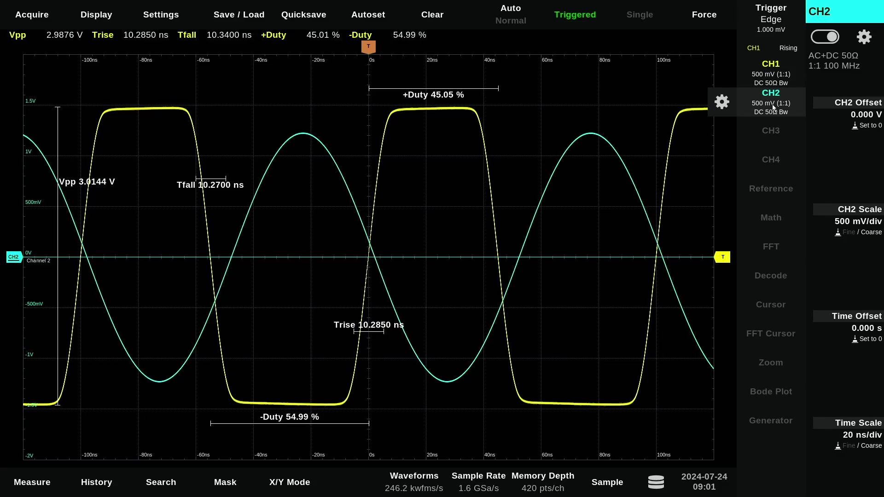
Add Vamp, Freq and Period measurements for CH2
left_click(42, 484)
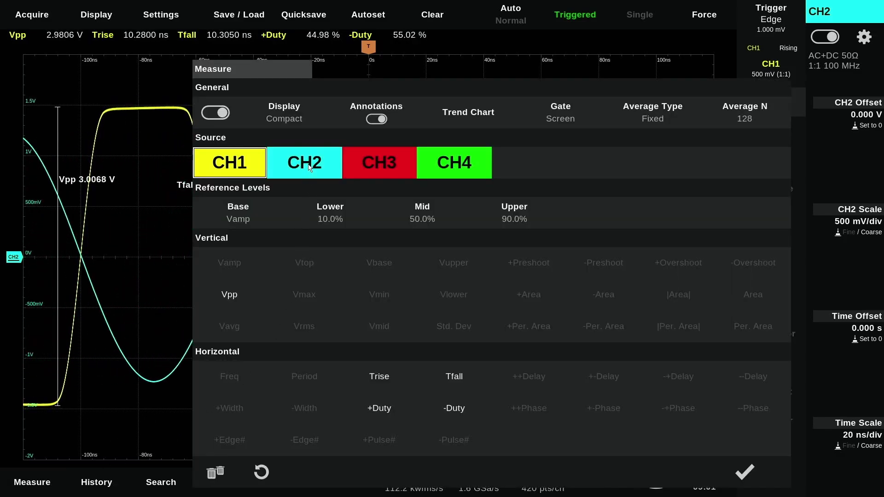
left_click(226, 271)
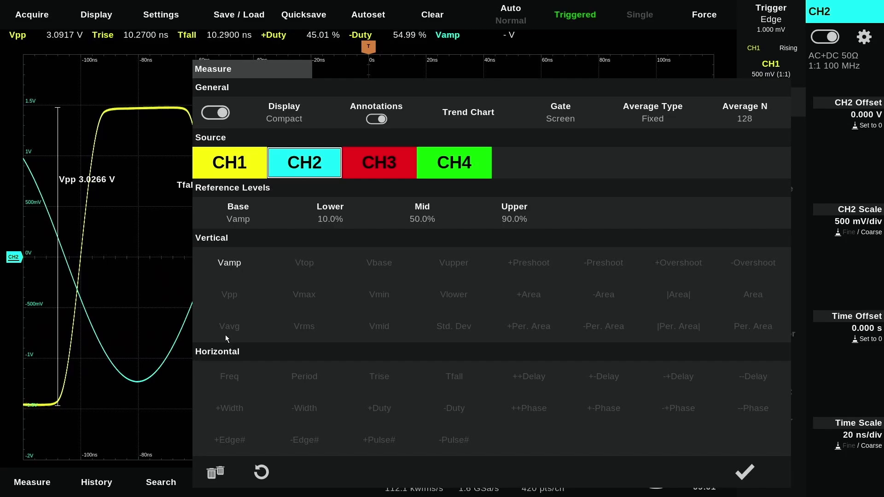
left_click(305, 376)
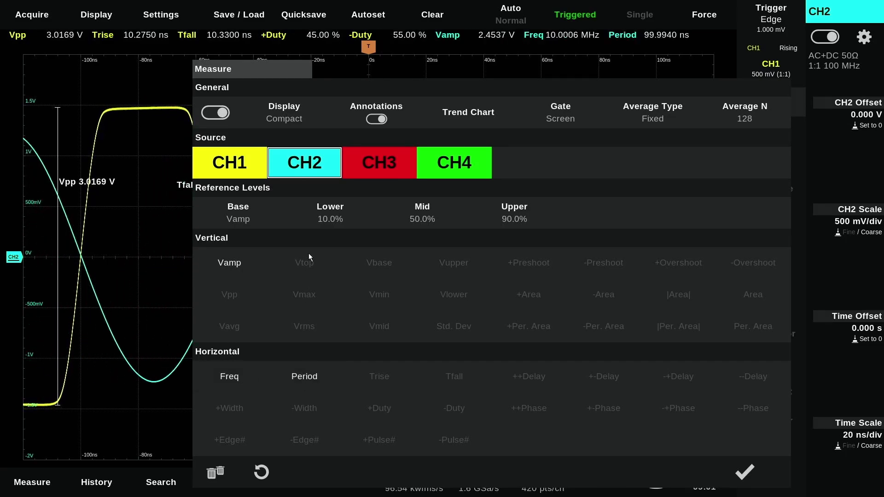
Enable trend charts for CH1 Vpp and CH2 Freq and apply the measurements
left_click(486, 113)
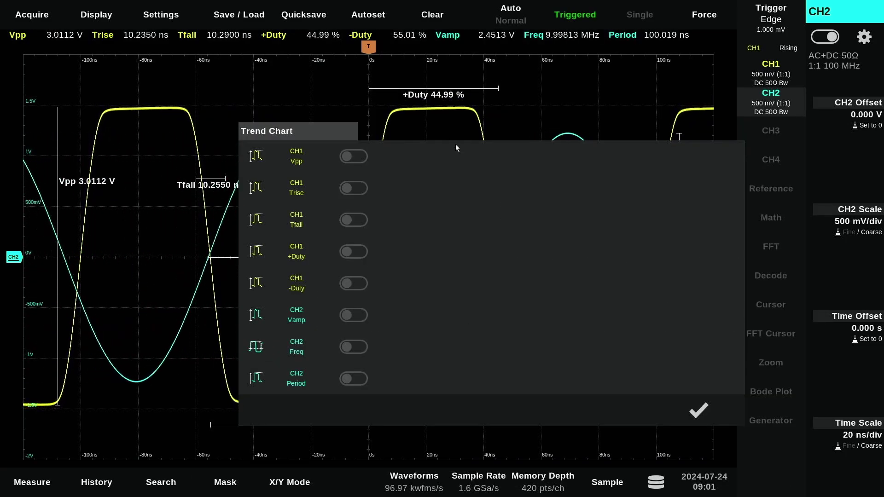
left_click(353, 157)
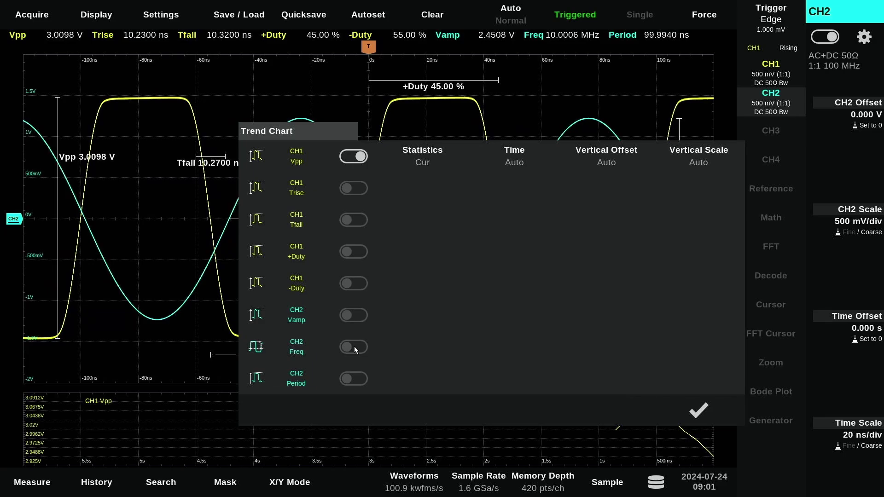
left_click(712, 417)
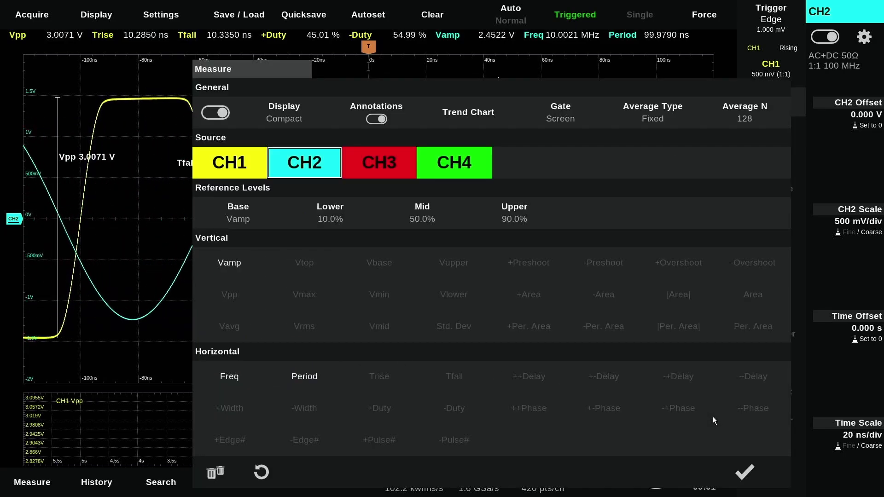
left_click(742, 470)
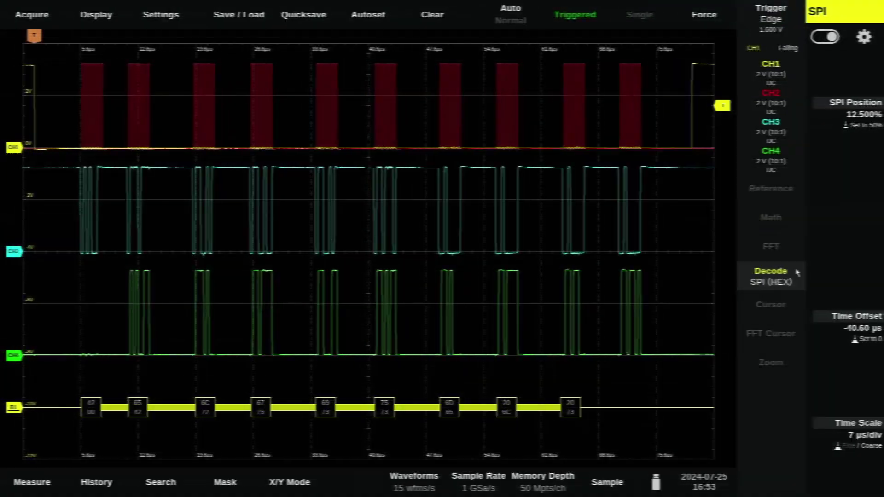
Check that the B1 bus decoder type is SPI in its detailed settings
left_click(797, 272)
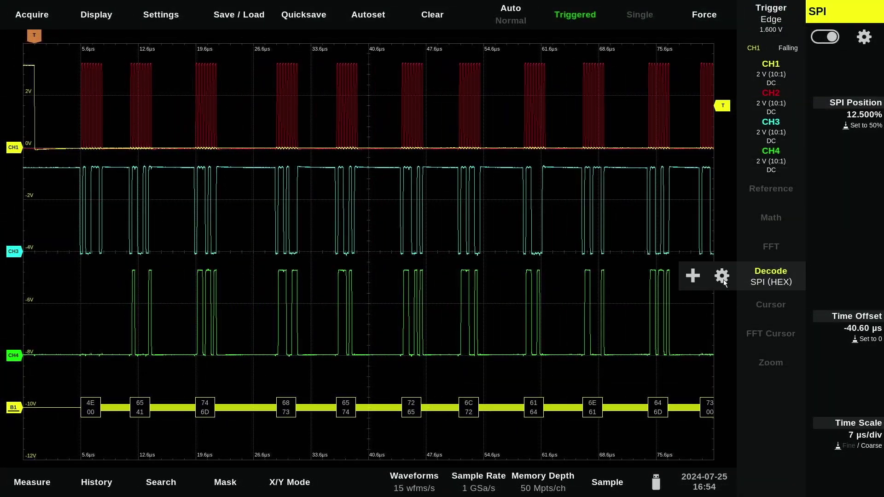
left_click(723, 276)
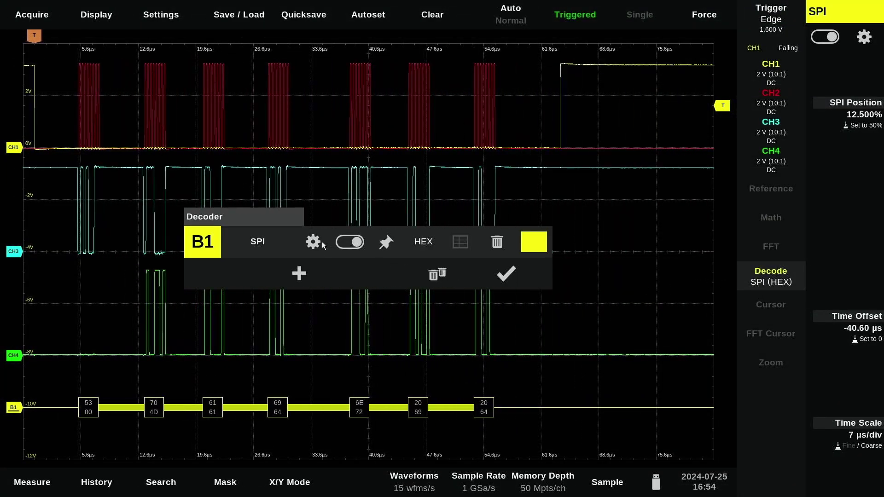
left_click(322, 243)
left_click(236, 155)
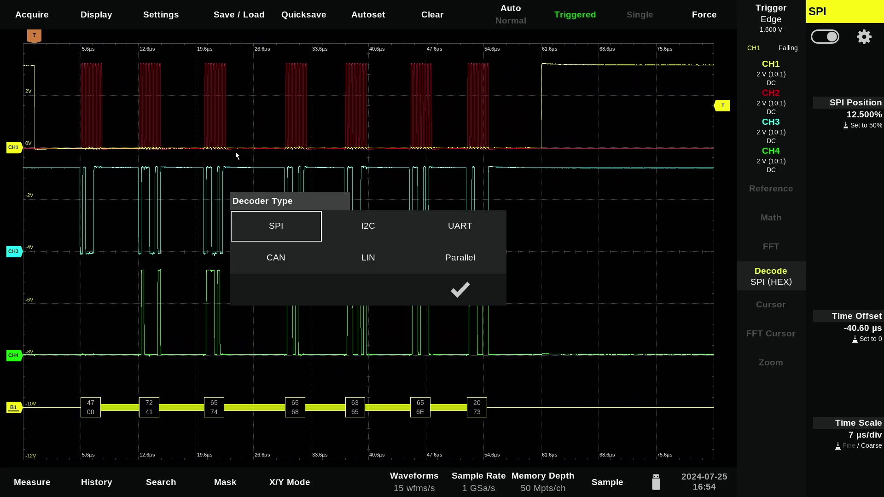
left_click(289, 226)
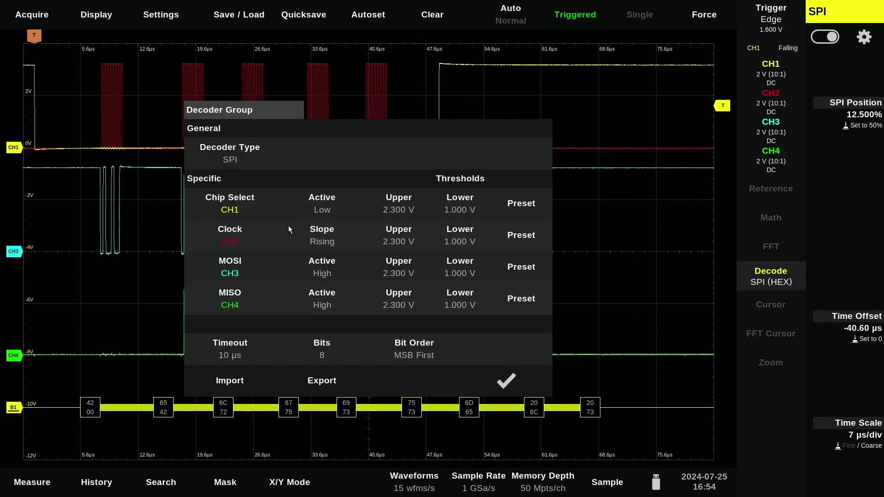
left_click(501, 378)
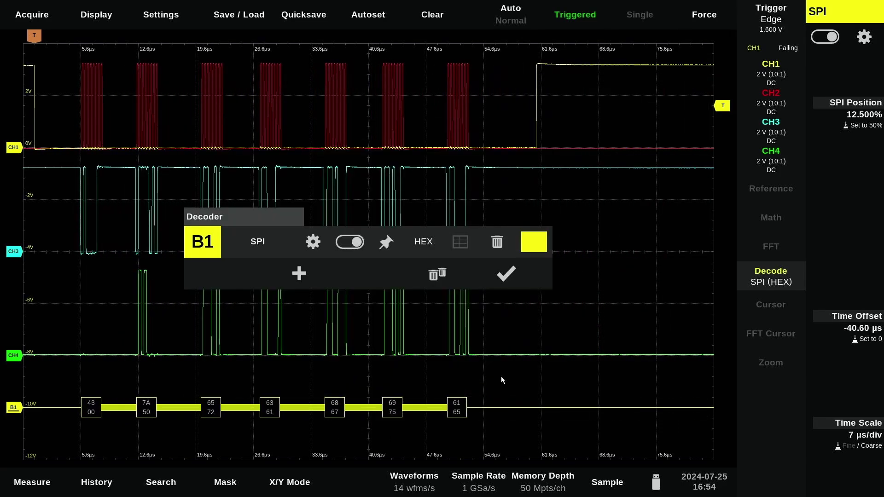
Show the SPI event table, display decoded bytes as ASCII, and set memory depth to Auto (Fast)
left_click(465, 249)
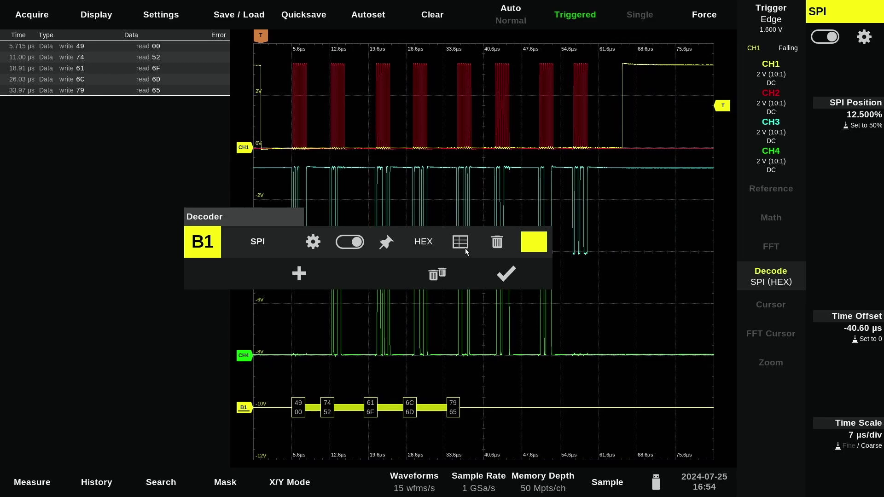
left_click(423, 242)
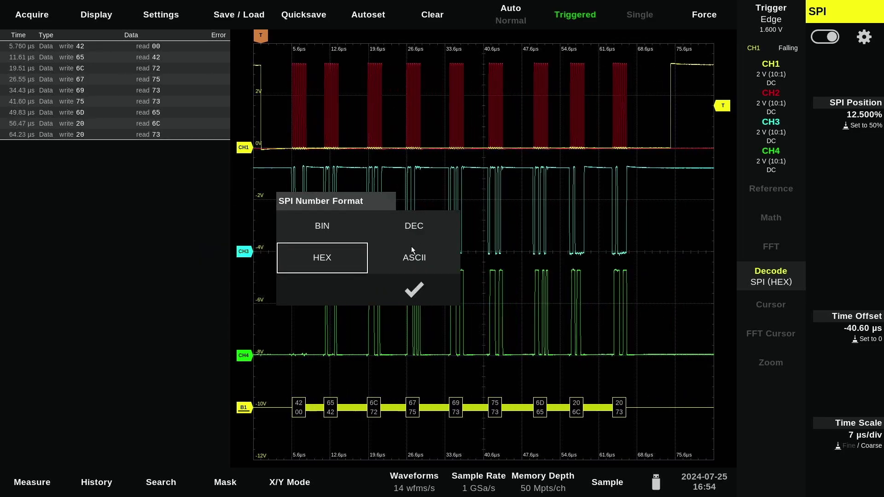
left_click(408, 250)
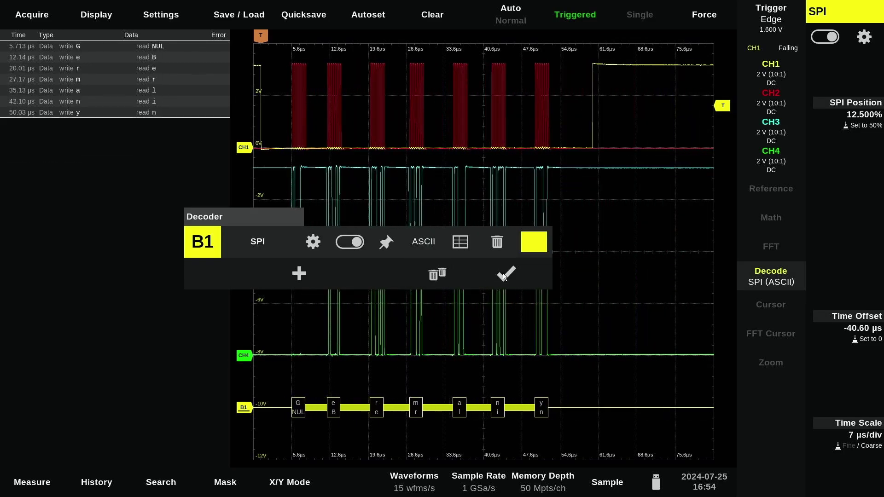
left_click(505, 273)
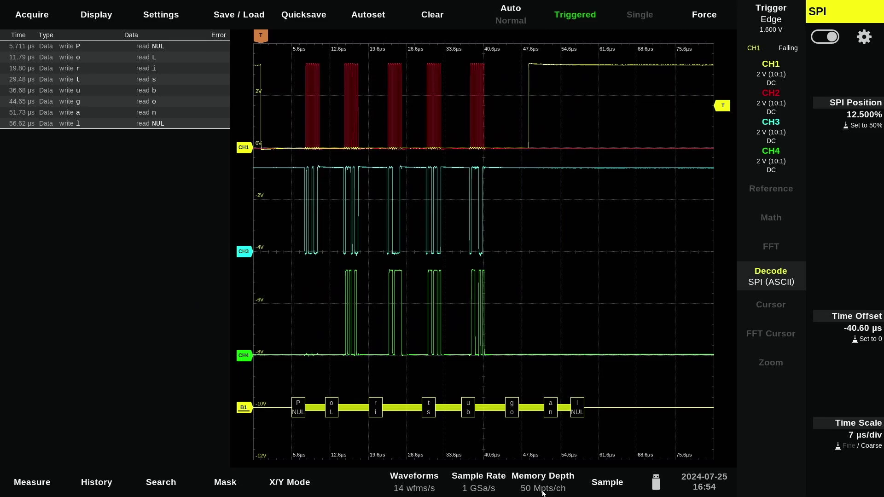
left_click(542, 489)
left_click(399, 324)
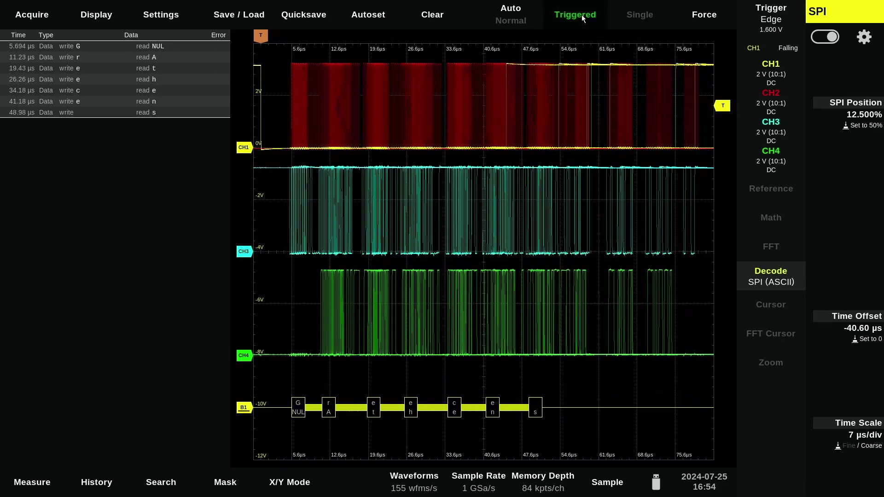
Stop acquisition and hide the B1 SPI decode results table
left_click(581, 15)
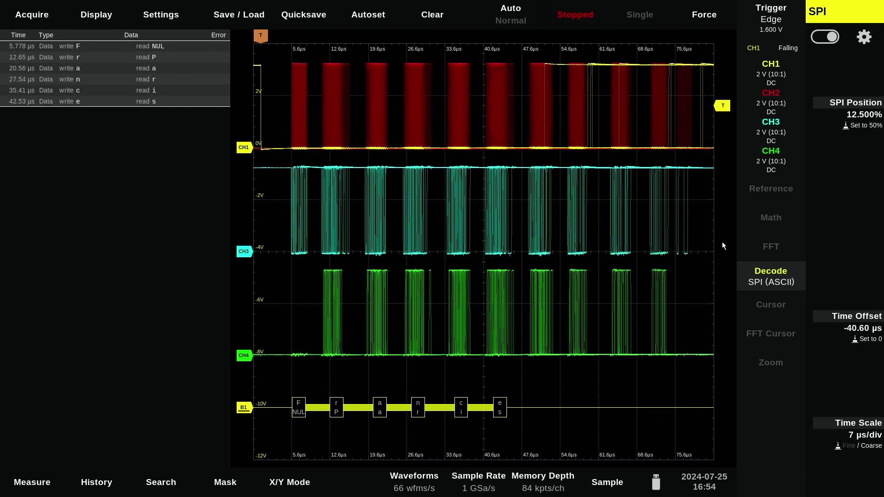
left_click(722, 275)
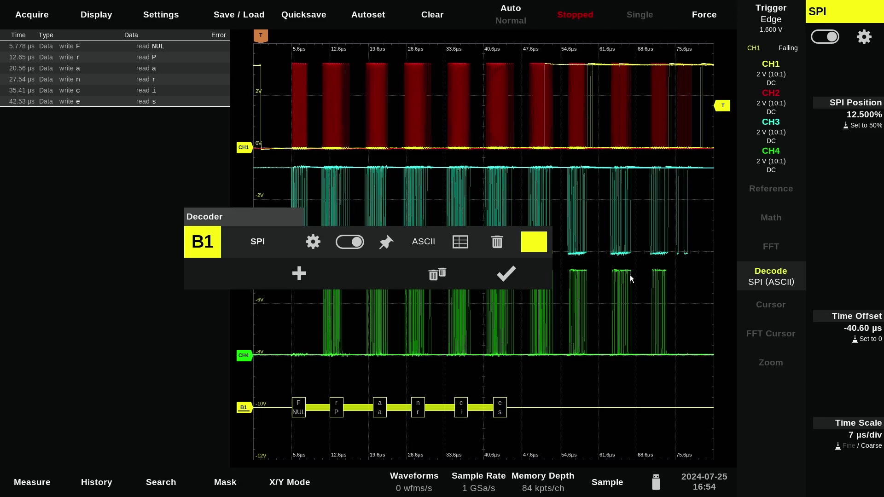
left_click(462, 242)
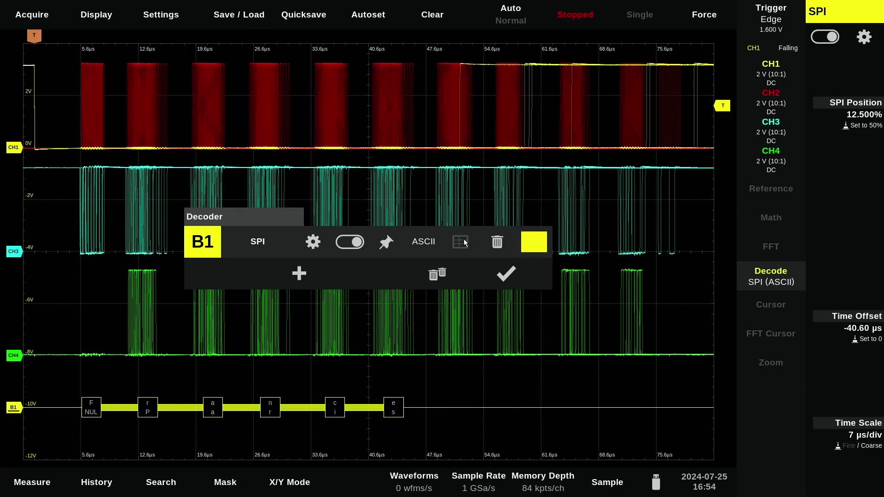
left_click(102, 460)
Scrub back through the capture history and replay the stored captures
left_click(92, 482)
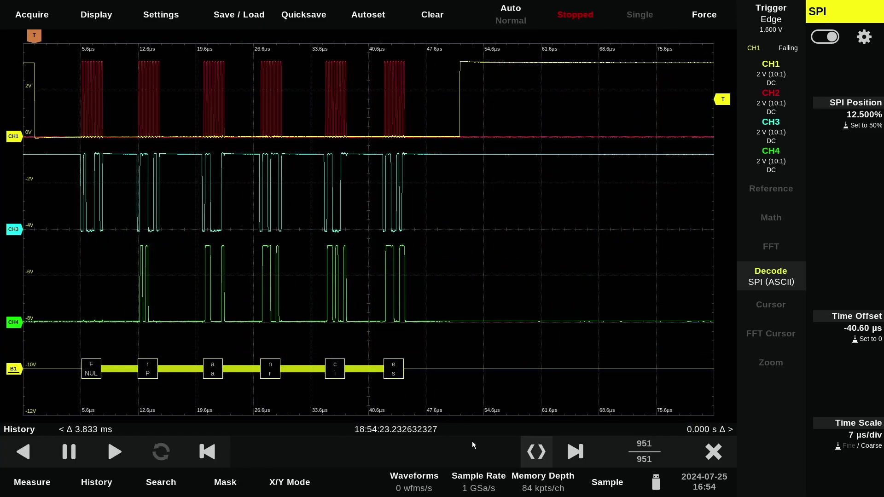
left_click_drag(530, 456, 224, 465)
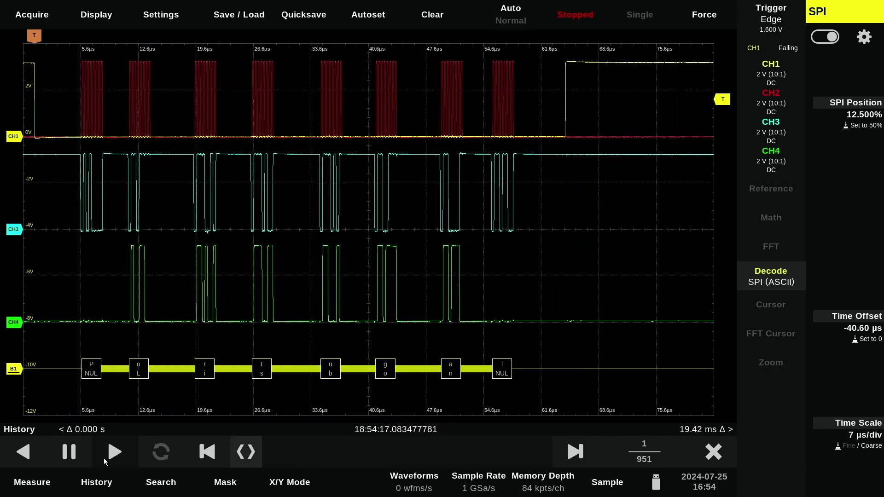
left_click(104, 458)
left_click(104, 458)
left_click(103, 458)
left_click(35, 452)
left_click(35, 452)
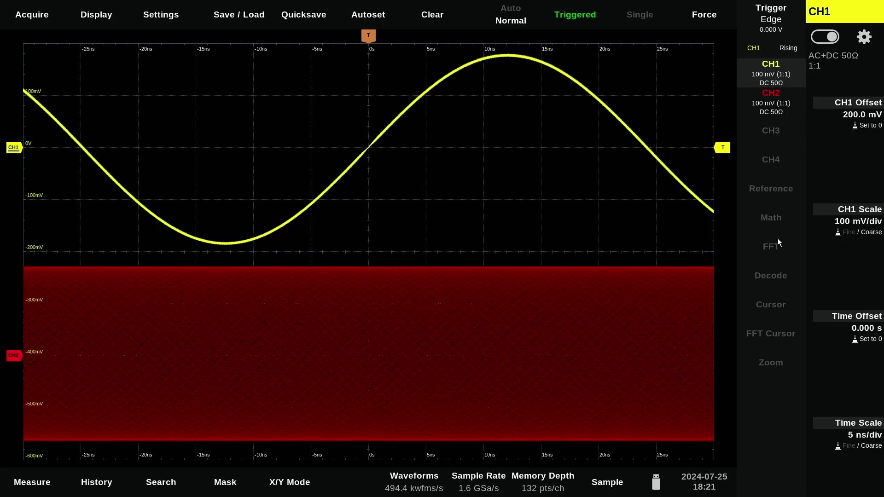
Turn on the FFT spectrum and review its settings
left_click(774, 247)
left_click(723, 252)
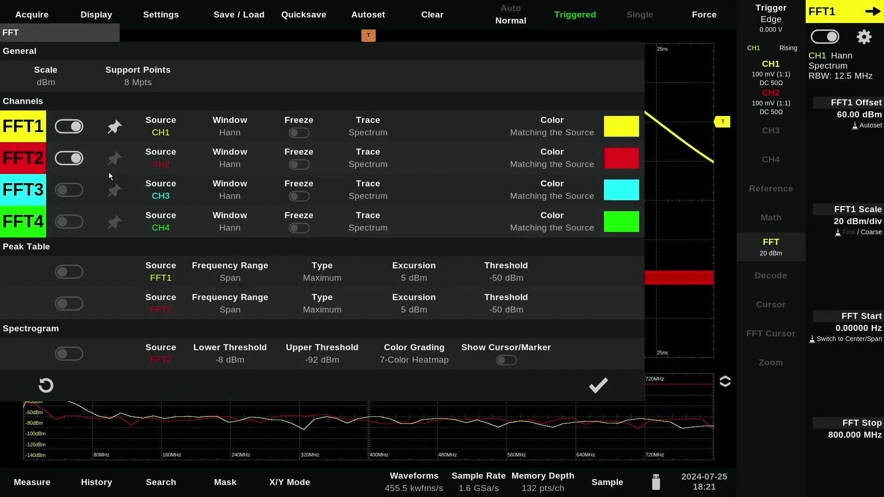
left_click(590, 385)
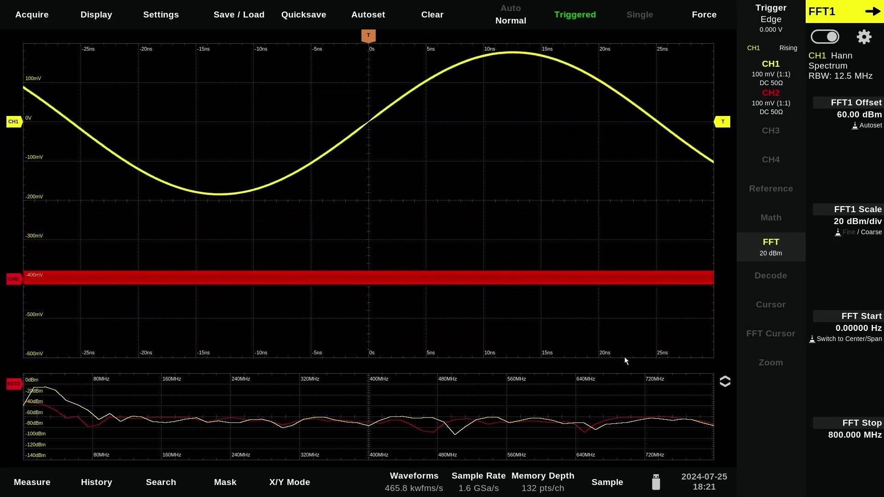
Select CH2 and widen the timebase to 10 µs/div
left_click(756, 103)
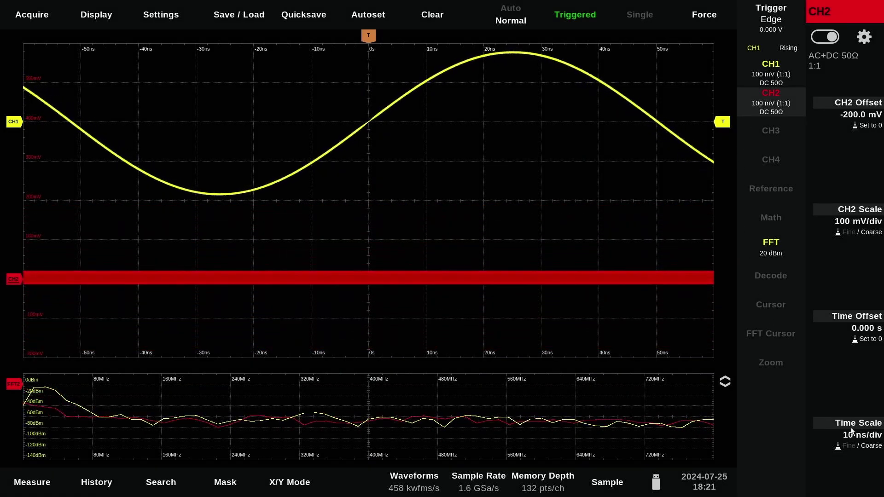
scroll(852, 431, "up", 4)
scroll(851, 427, "up", 6)
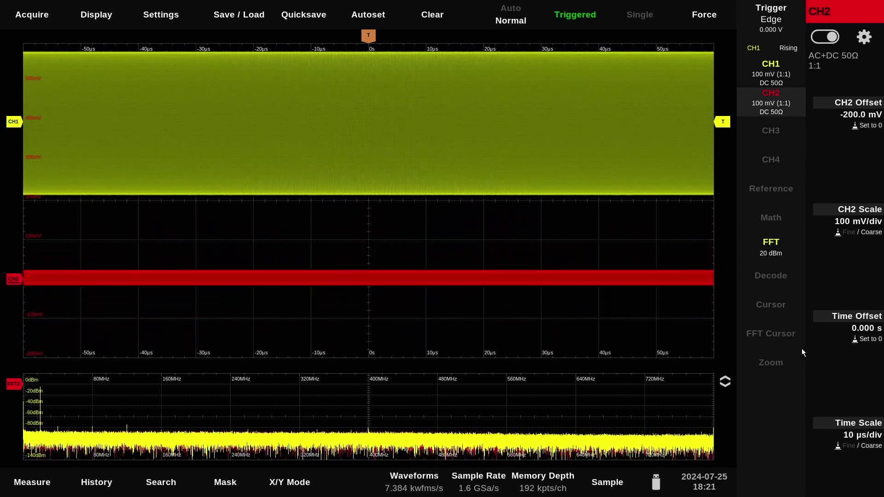
left_click(774, 250)
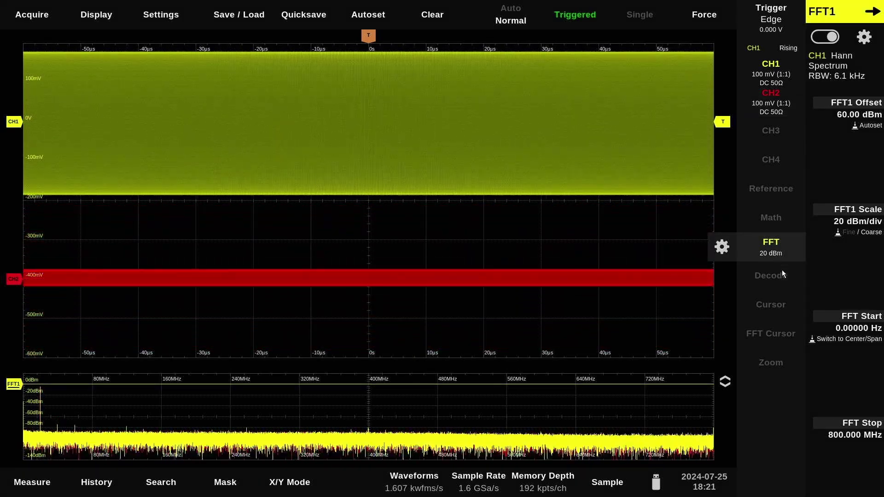
Set the FFT stop frequency to 40 MHz
left_click(865, 427)
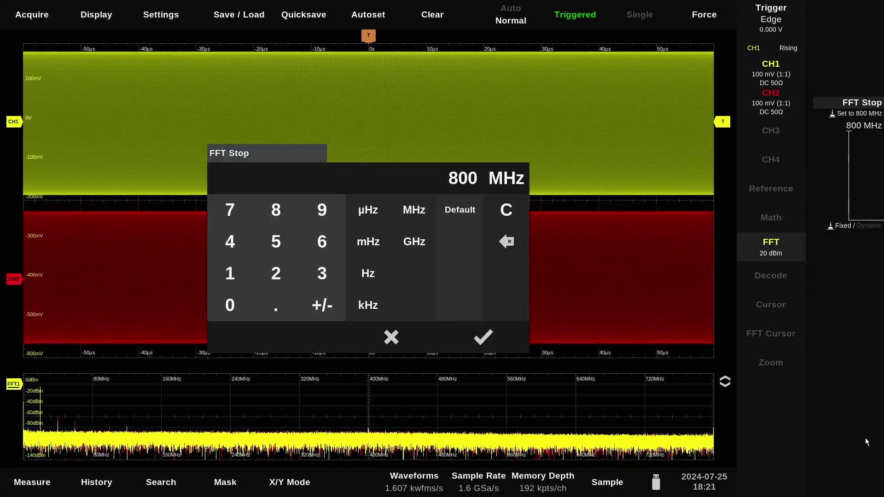
left_click(241, 249)
left_click(243, 302)
left_click(413, 211)
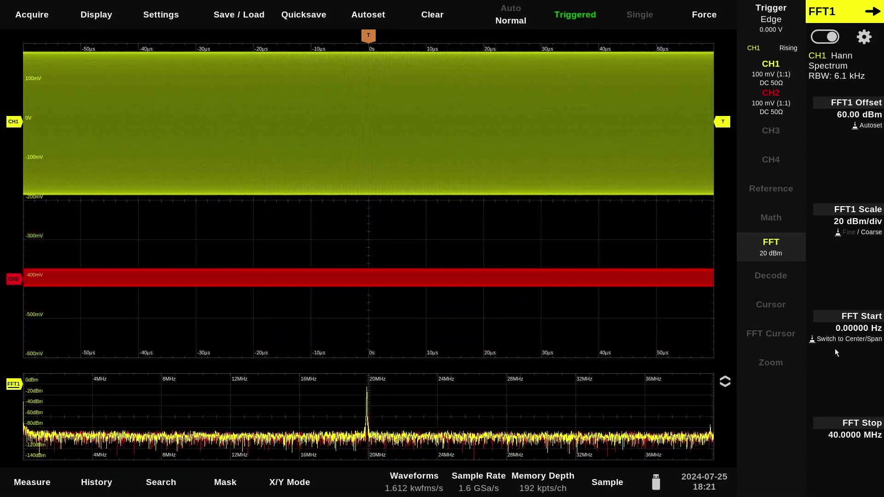
Switch the FFT to center/span with a 1 MHz span and enlarge the spectrum pane
left_click(838, 348)
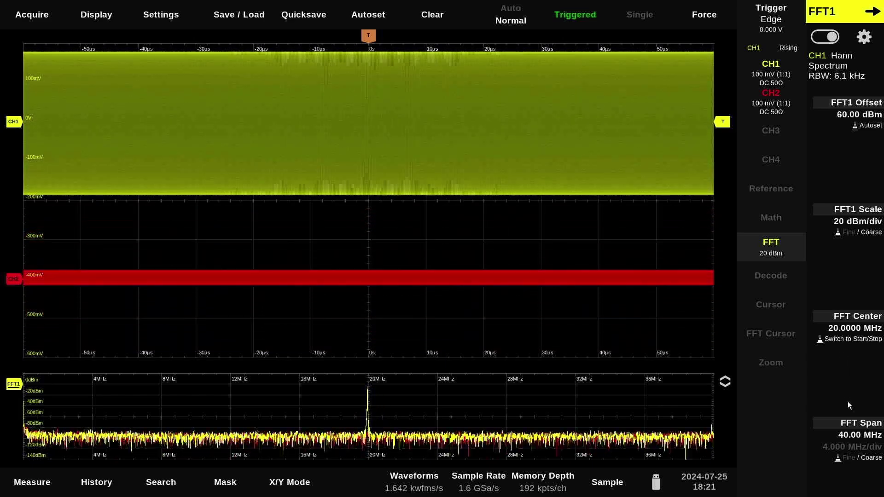
scroll(862, 430, "down", 4)
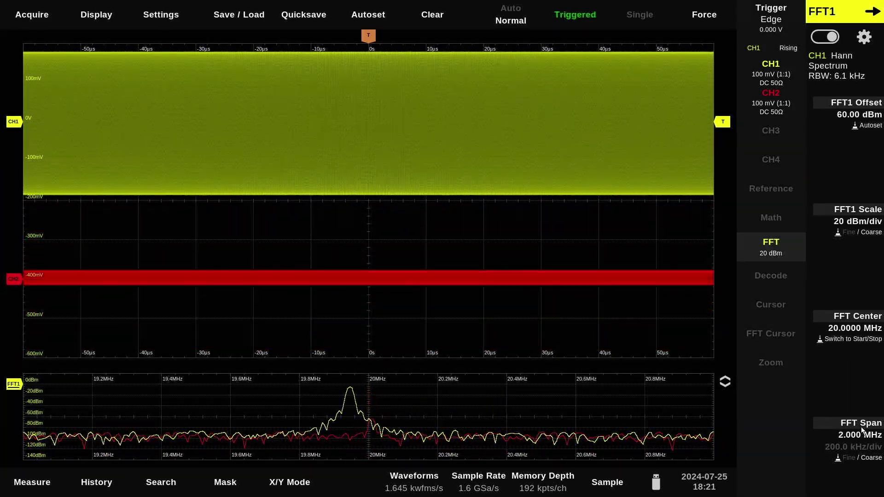
scroll(861, 430, "down", 1)
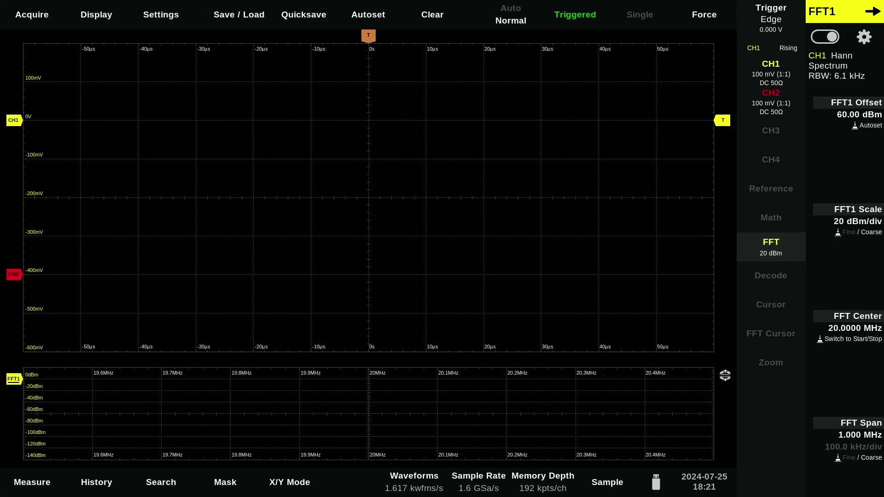
left_click_drag(747, 368, 749, 156)
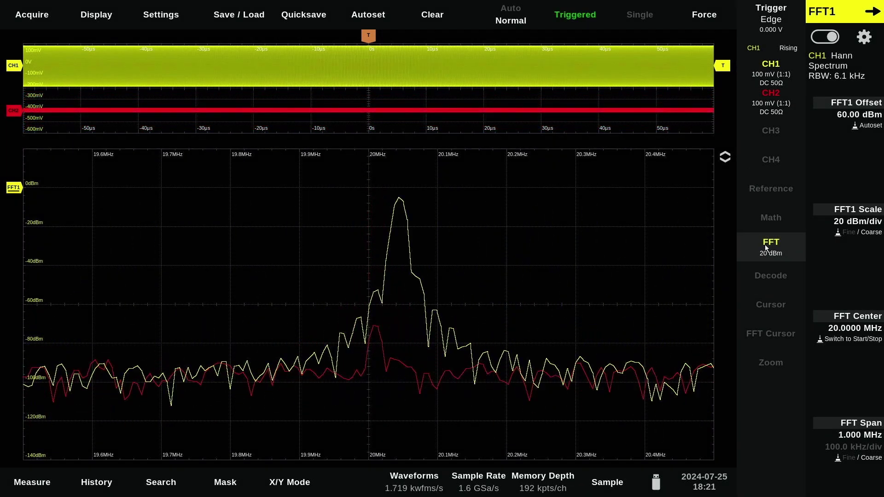
Switch on the FFT spectrogram and apply the settings
left_click(719, 247)
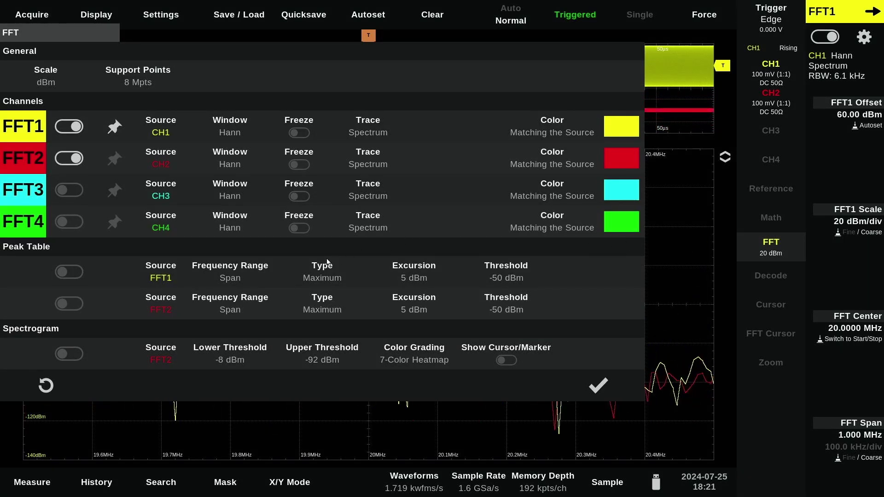
left_click(600, 389)
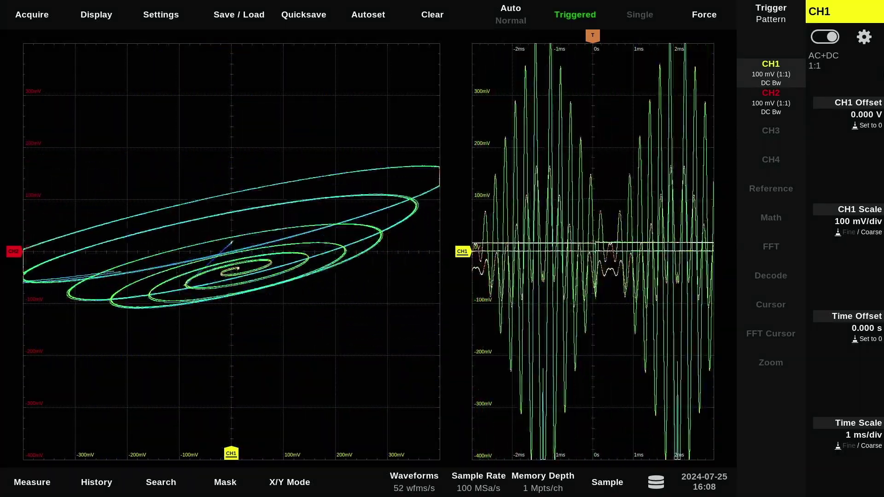
Set the waveform persistence to 800 ms in the Display settings
left_click(96, 15)
left_click(703, 102)
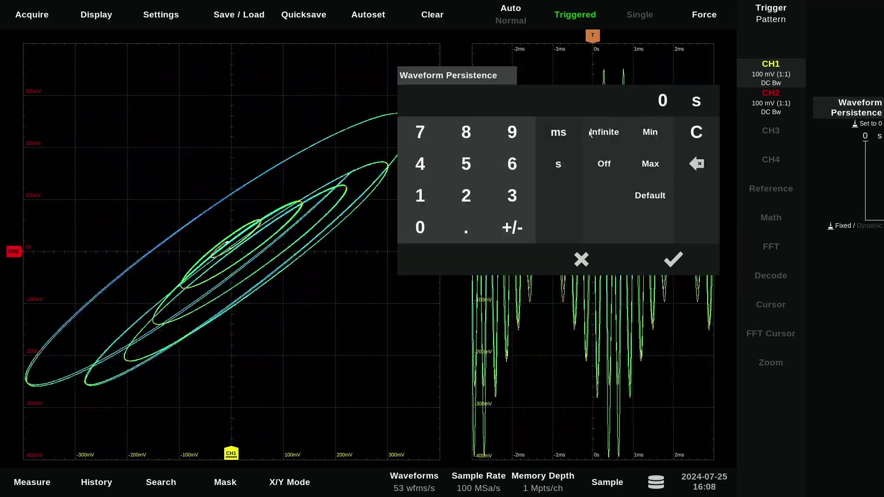
left_click(421, 234)
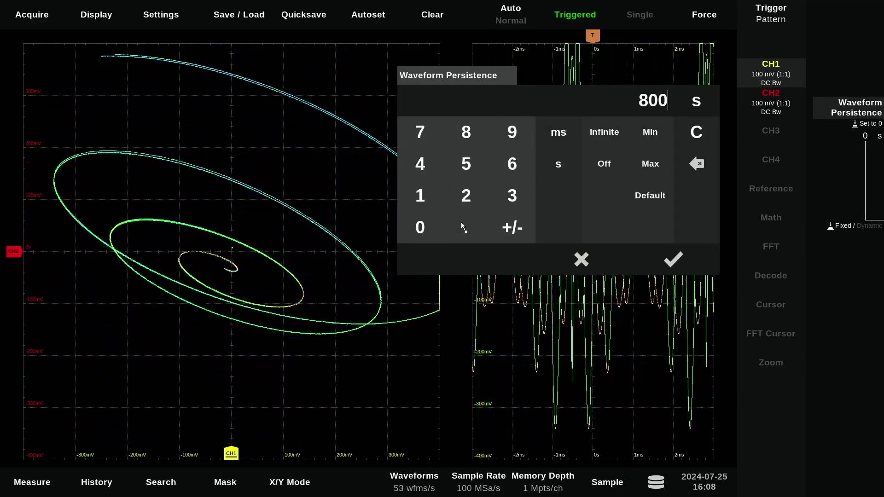
left_click(578, 123)
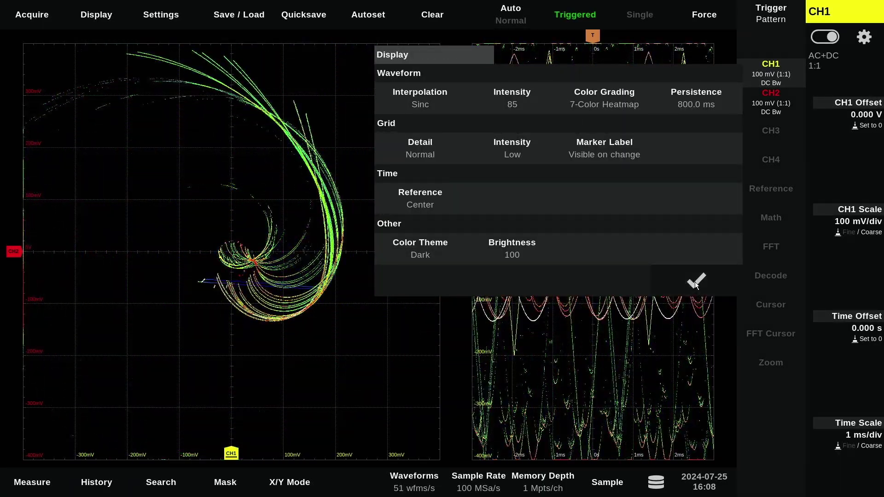
left_click(696, 282)
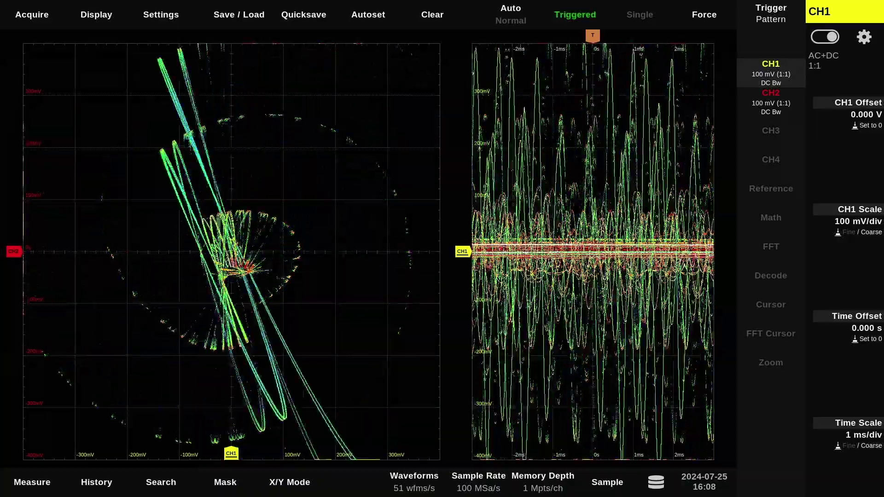